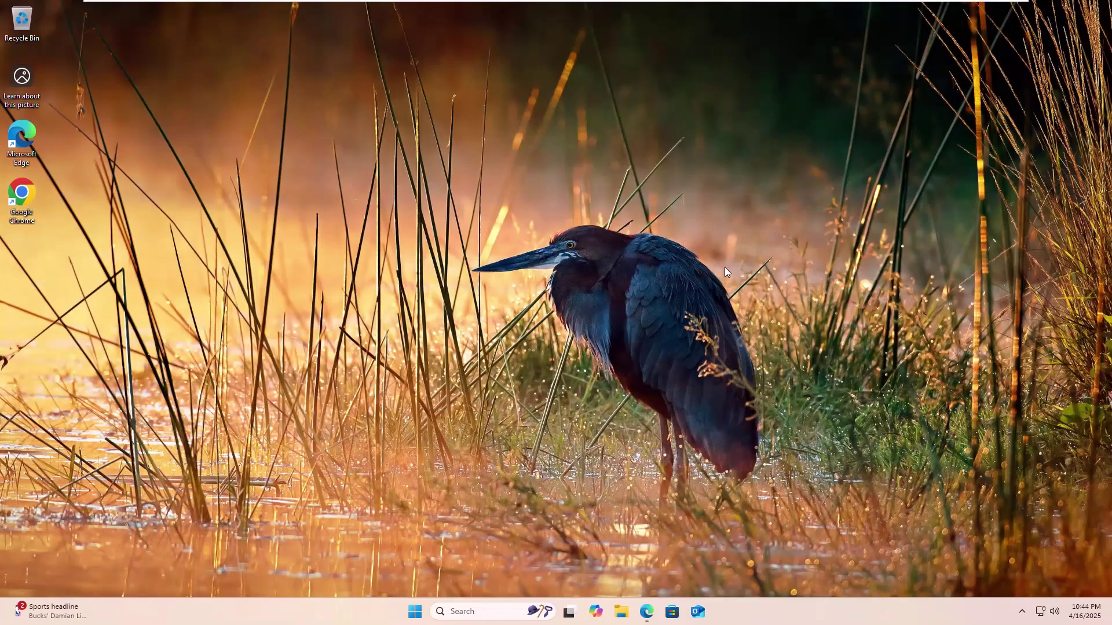
Refresh the desktop three times from its right-click menu
right_click(704, 205)
left_click(734, 259)
right_click(687, 224)
left_click(717, 273)
right_click(594, 81)
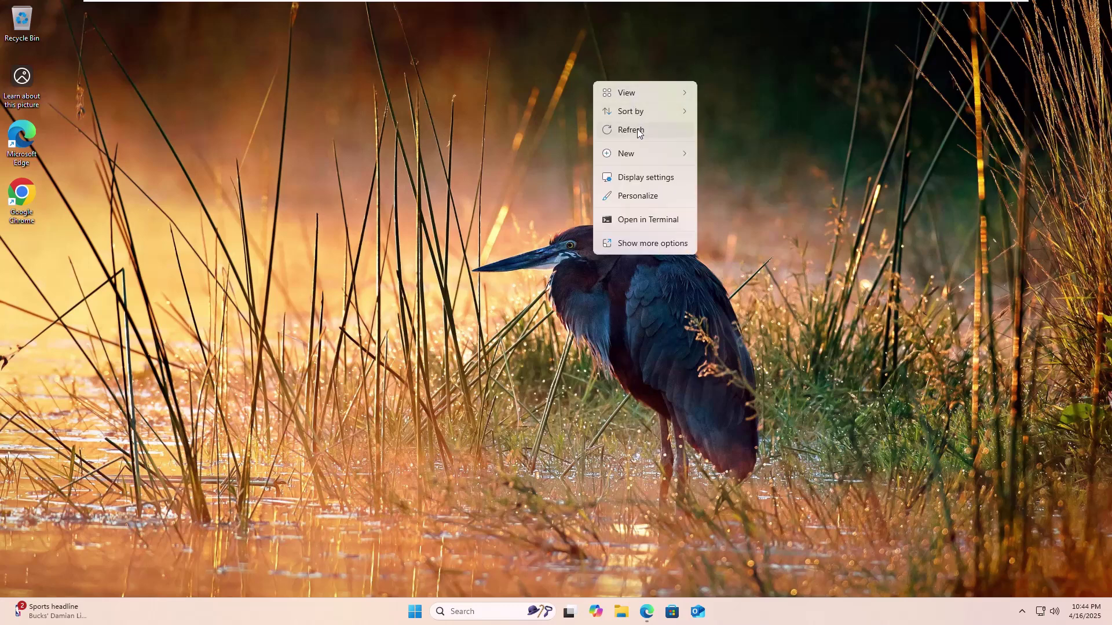
left_click(638, 131)
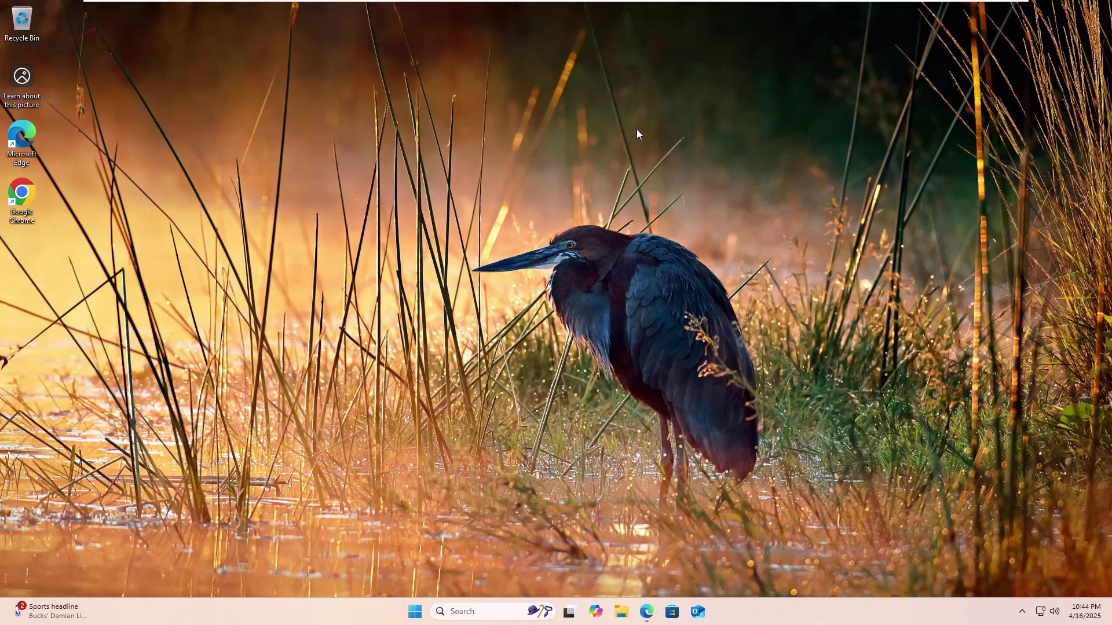
Launch Disk Cleanup for drive C: from Start search and include system files
left_click(414, 613)
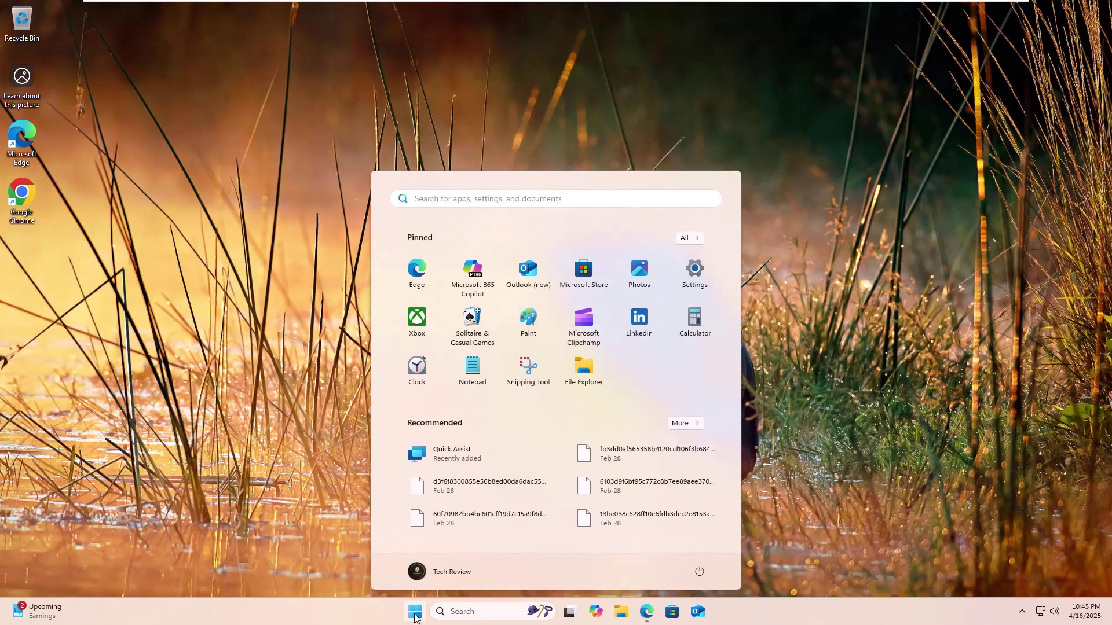
type("disk cleanup")
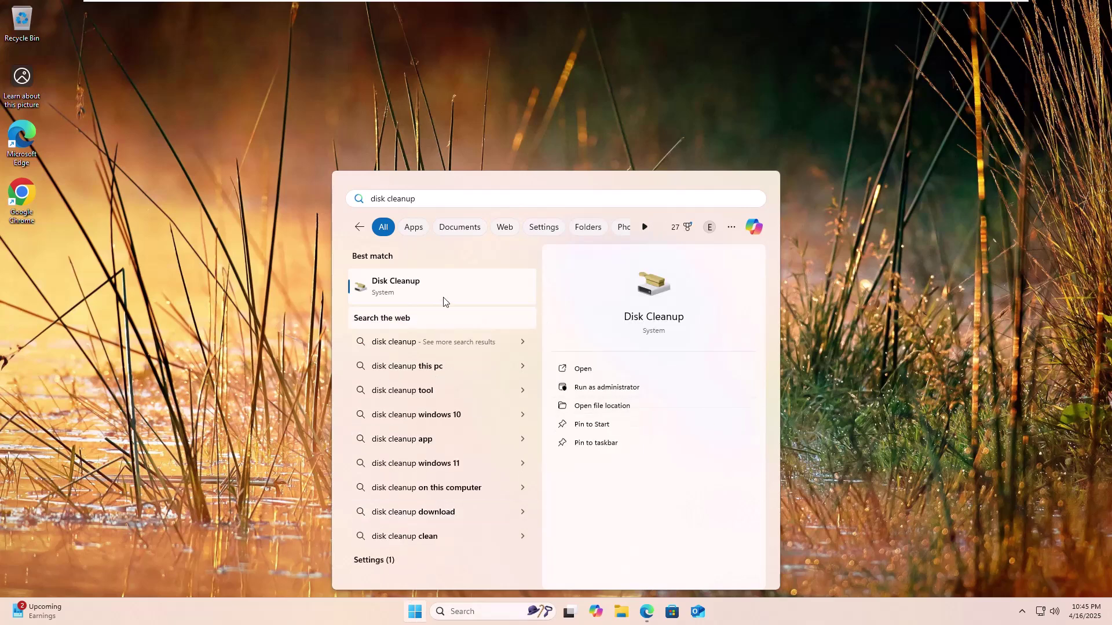
left_click(404, 299)
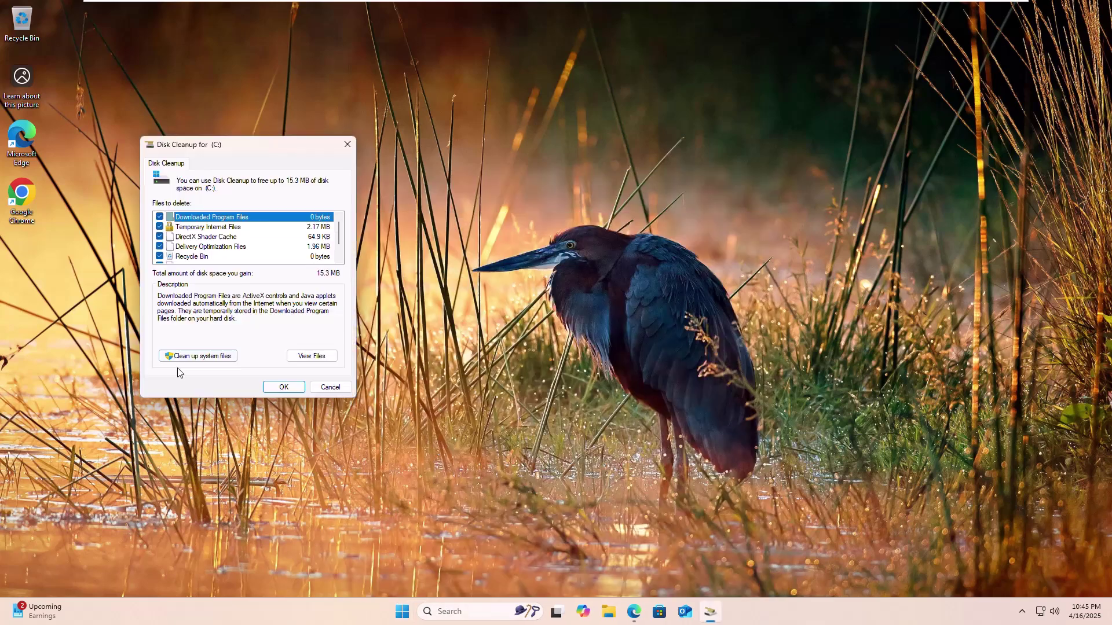
left_click(210, 356)
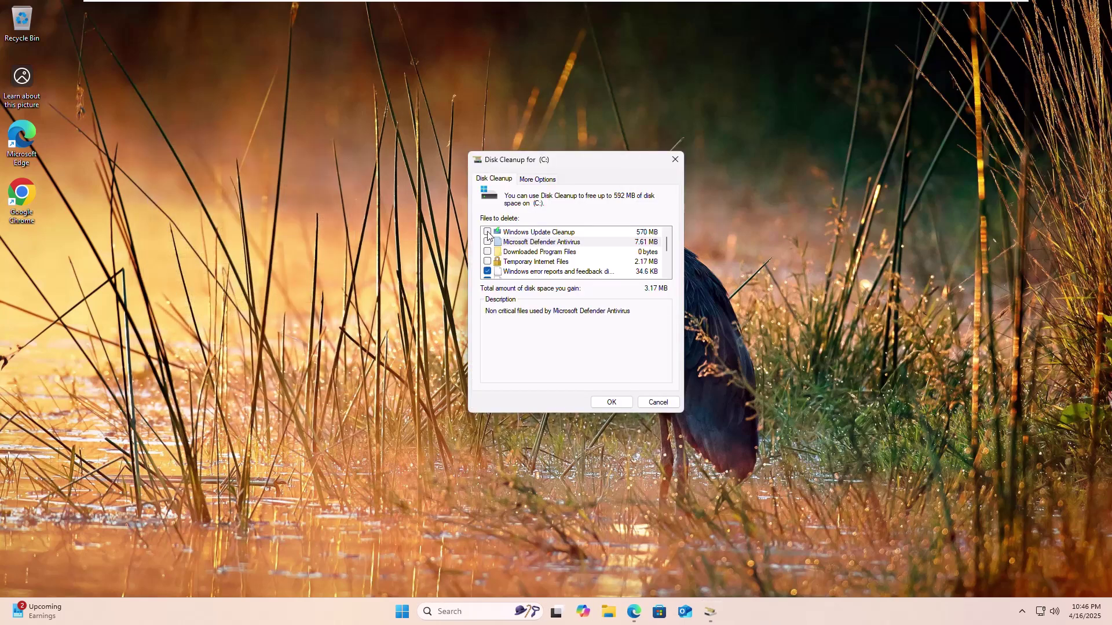
Tick Windows Update Cleanup, Defender, Temporary Internet, Delivery Optimization, driver packages, Recycle Bin, Thumbnails; permanently delete them
left_click(487, 231)
left_click(488, 242)
left_click(487, 261)
scroll(493, 260, "down", 1)
left_click(488, 261)
left_click(488, 271)
scroll(488, 272, "down", 1)
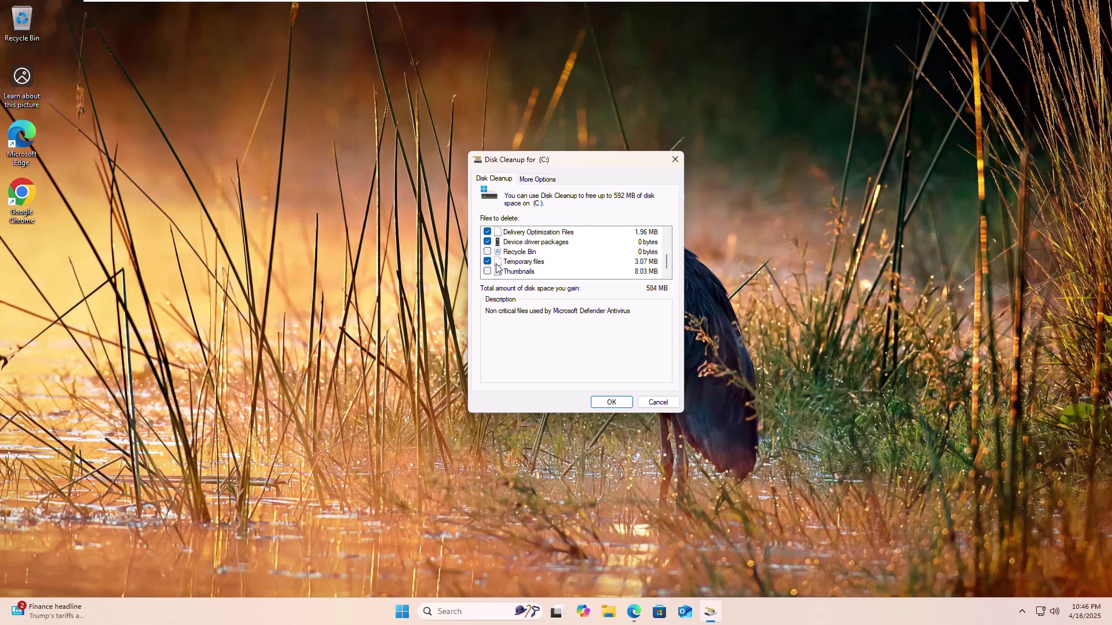
left_click(487, 252)
left_click(488, 271)
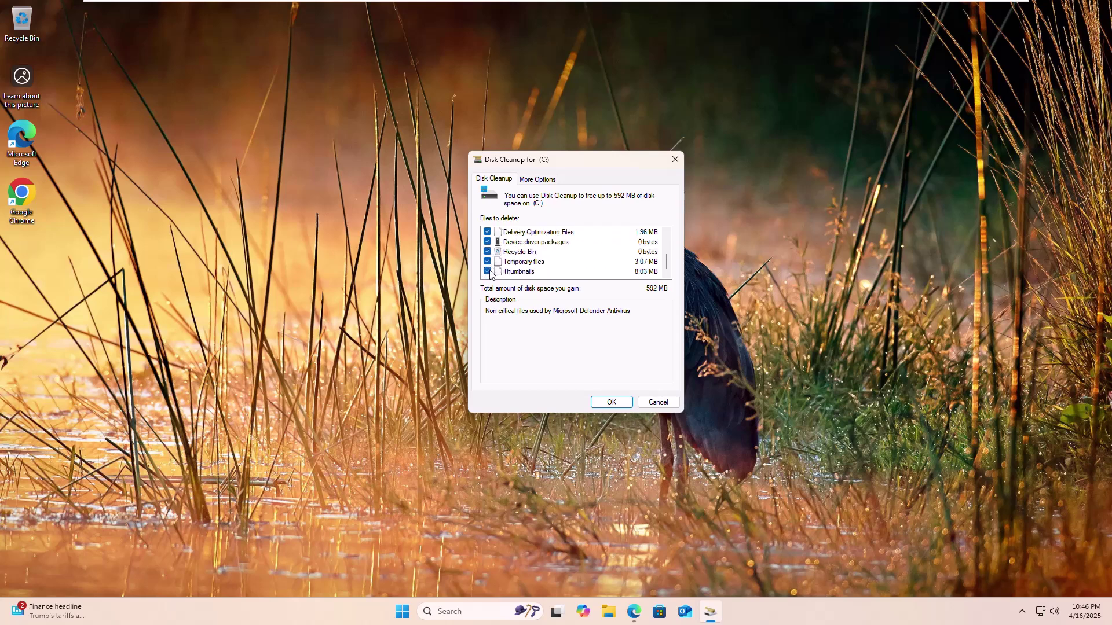
left_click(602, 405)
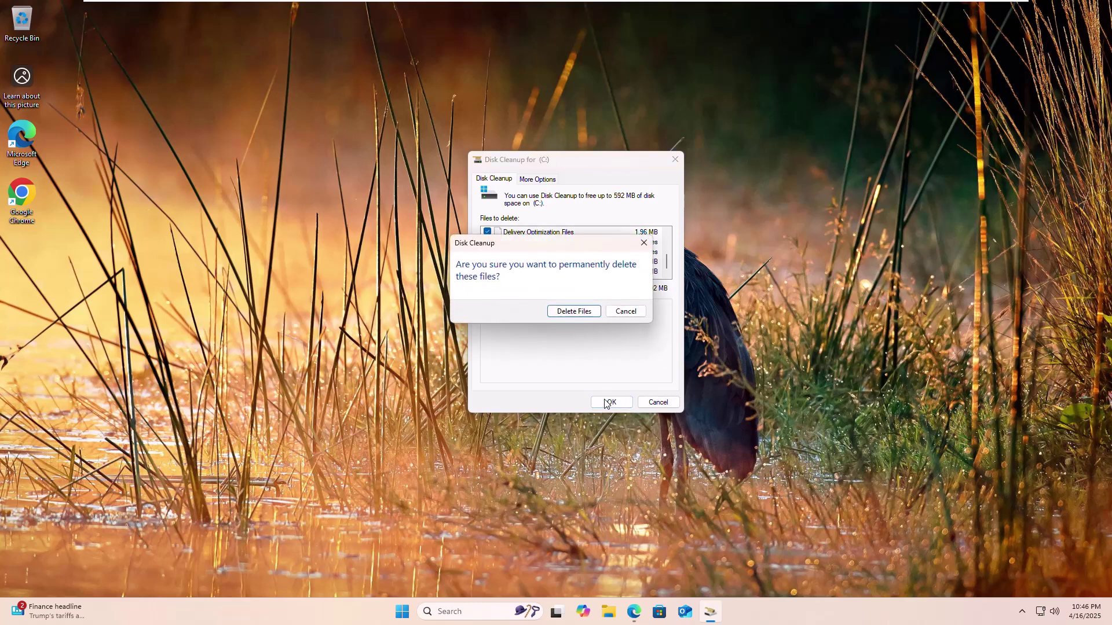
left_click(573, 311)
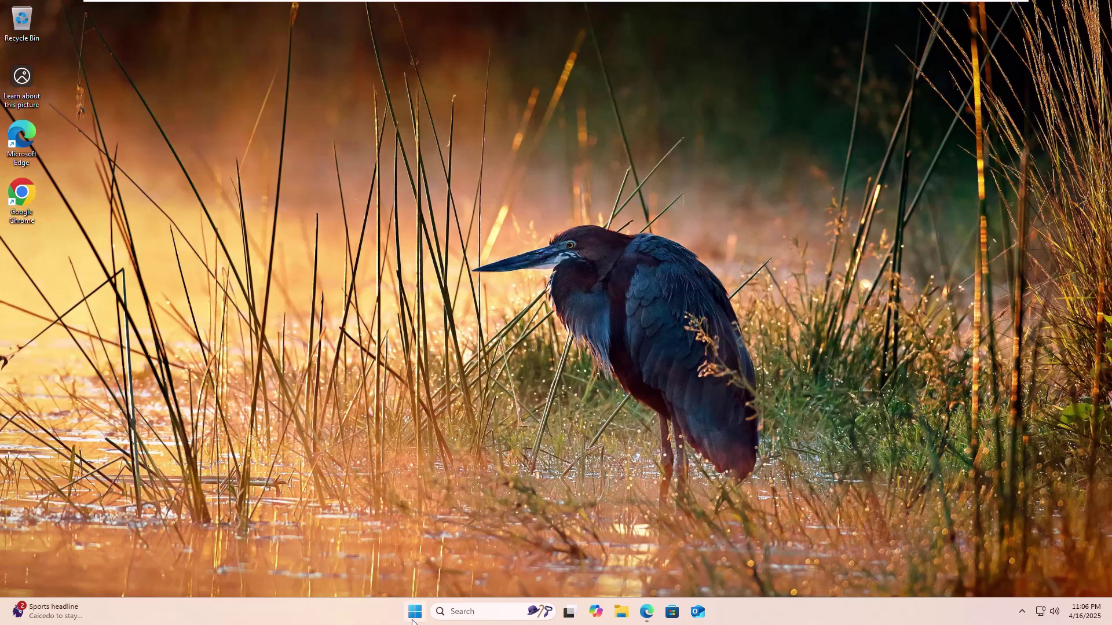
Run msconfig, hide Microsoft services, then disable and apply all seven non-Microsoft services
left_click(414, 618)
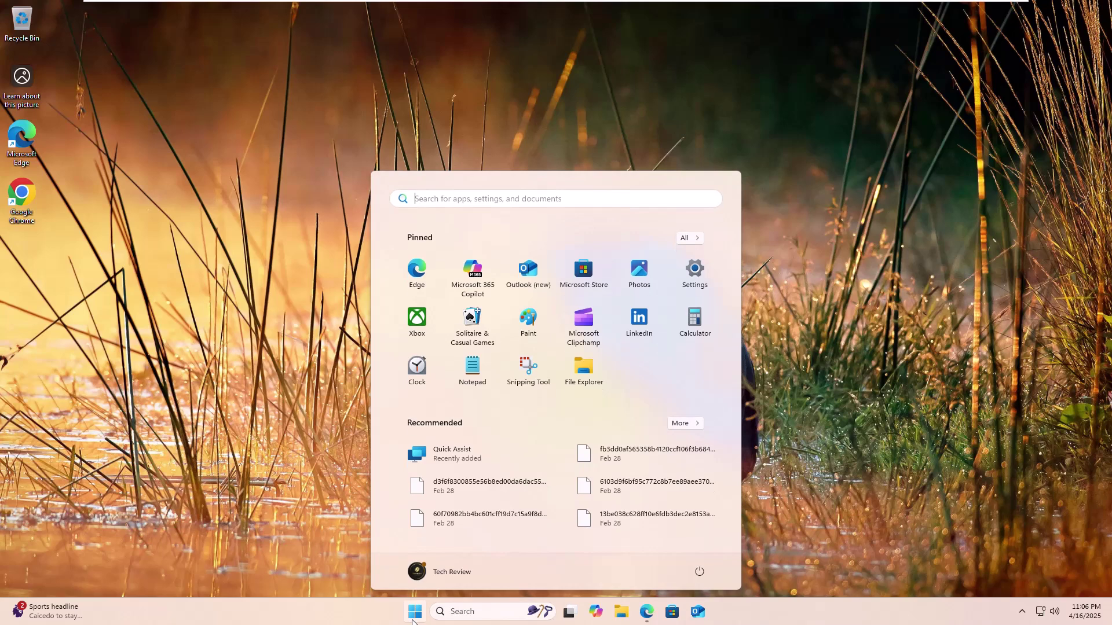
type("mscon")
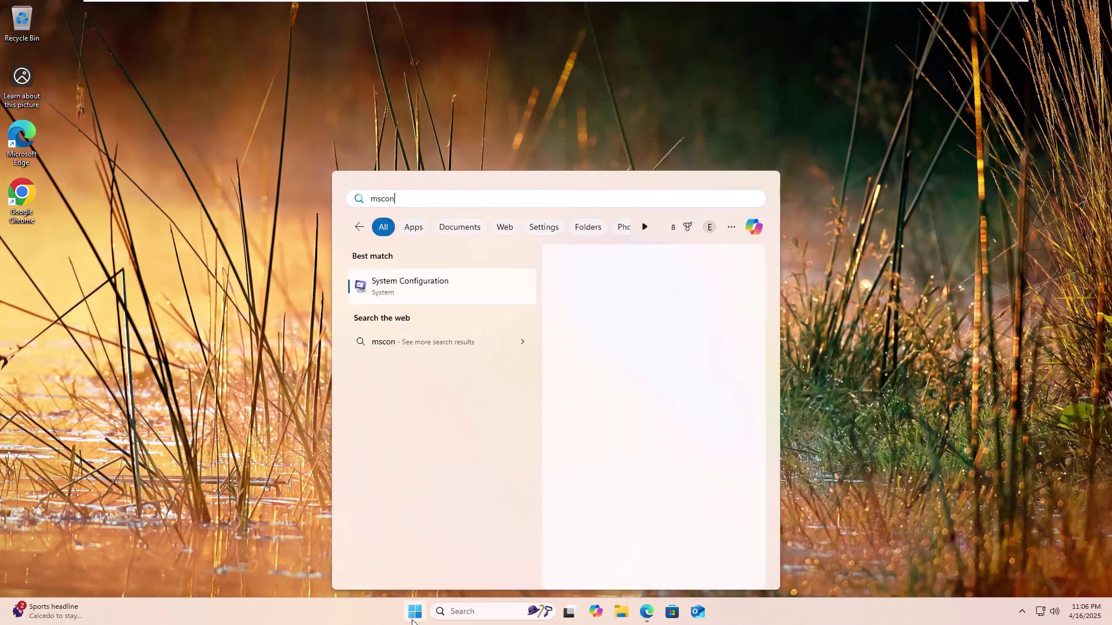
type("fig")
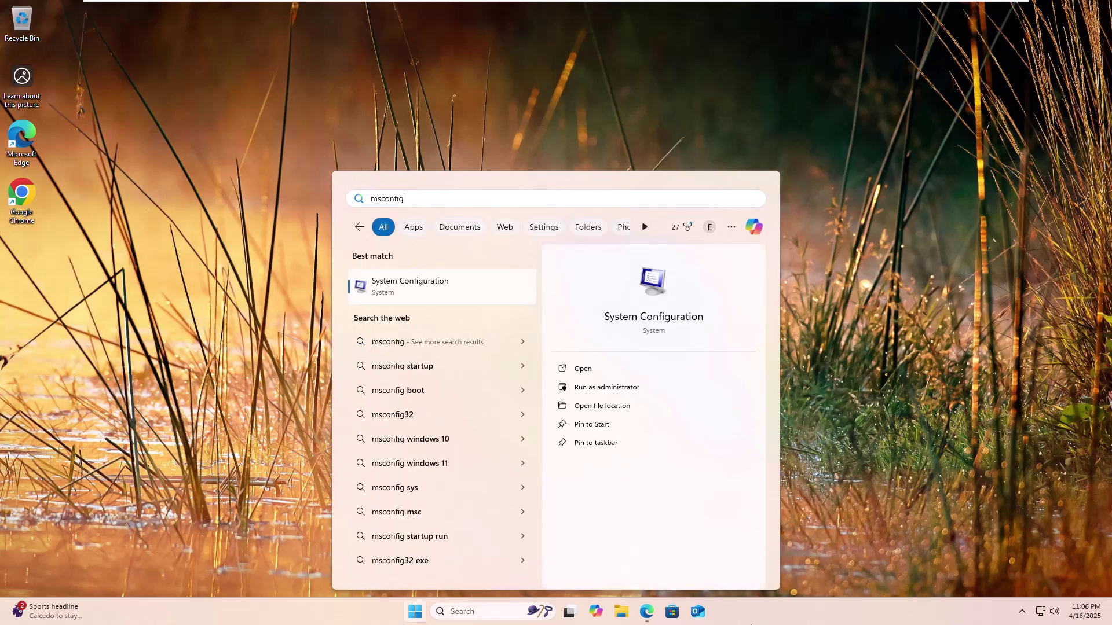
left_click(426, 290)
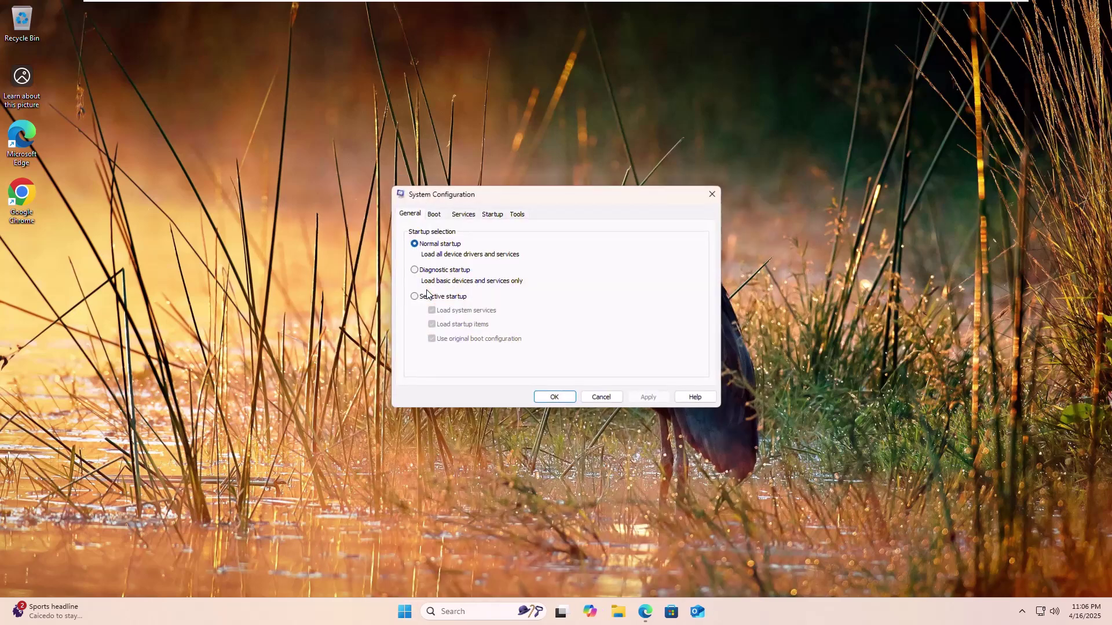
left_click(463, 218)
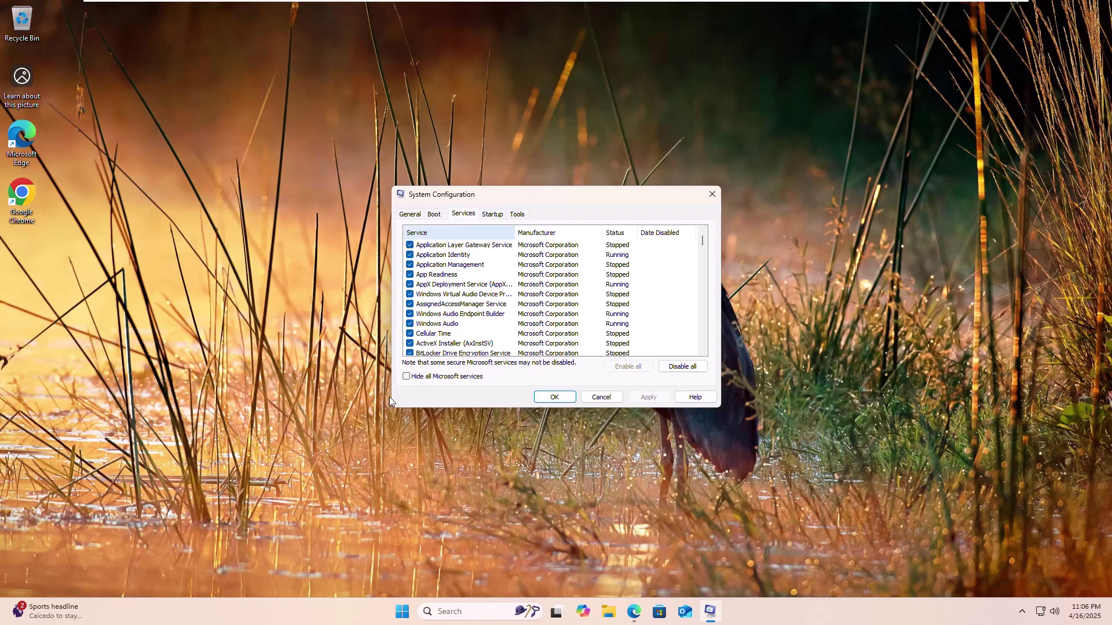
left_click(413, 377)
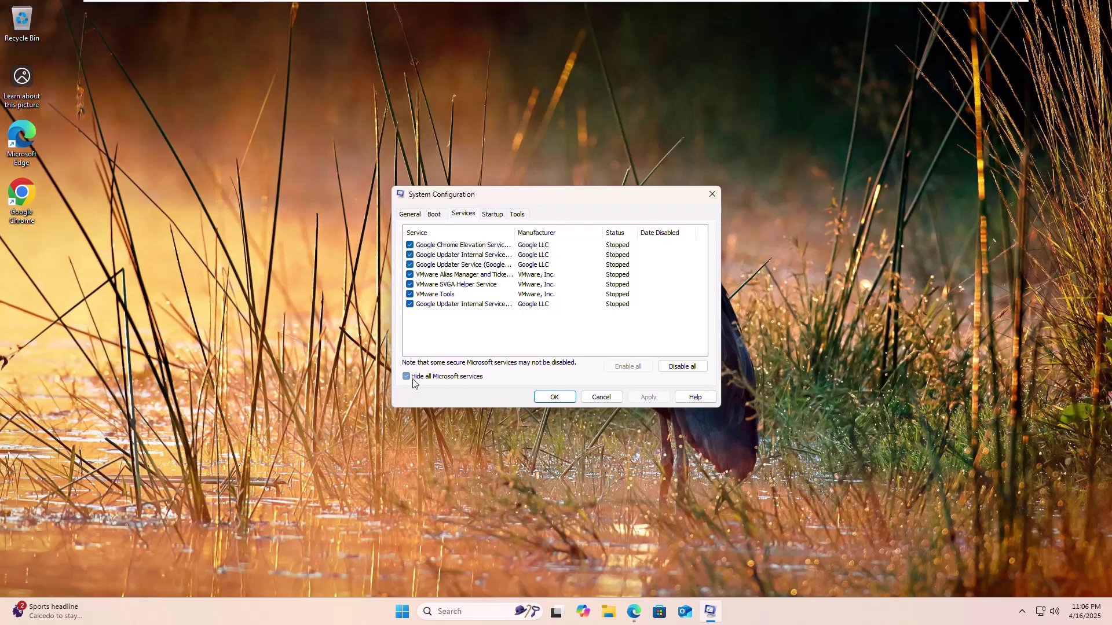
left_click(683, 369)
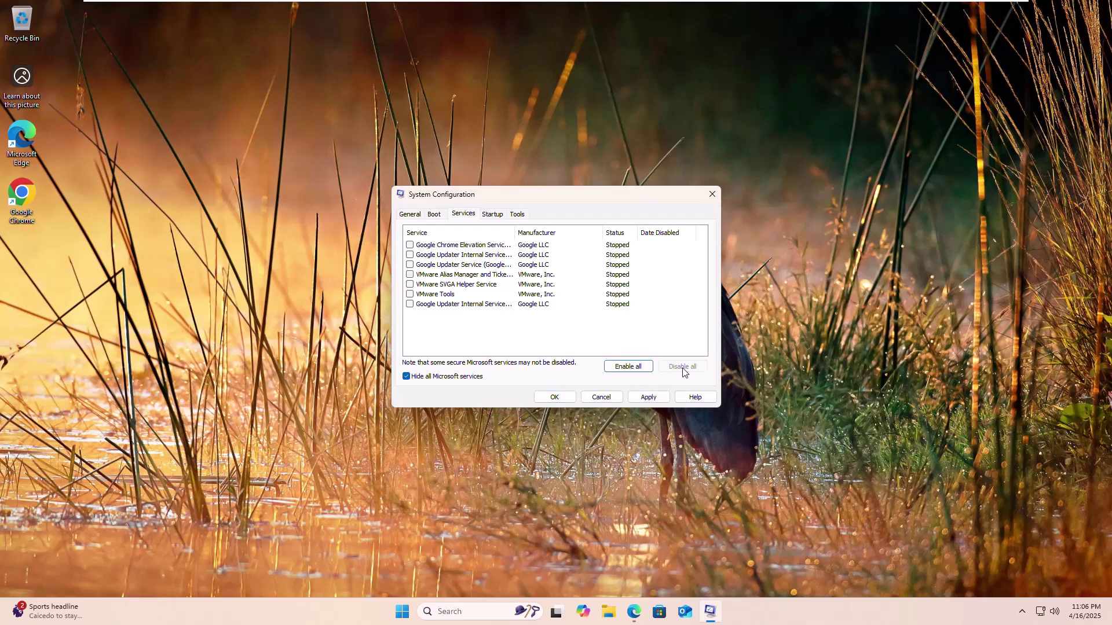
left_click(649, 398)
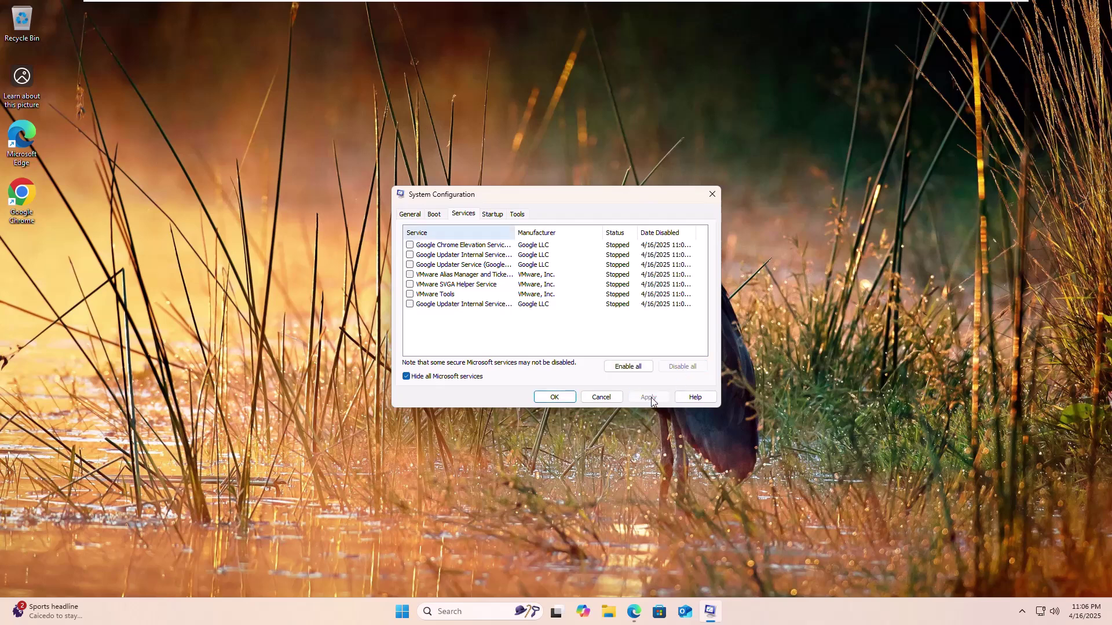
left_click(496, 217)
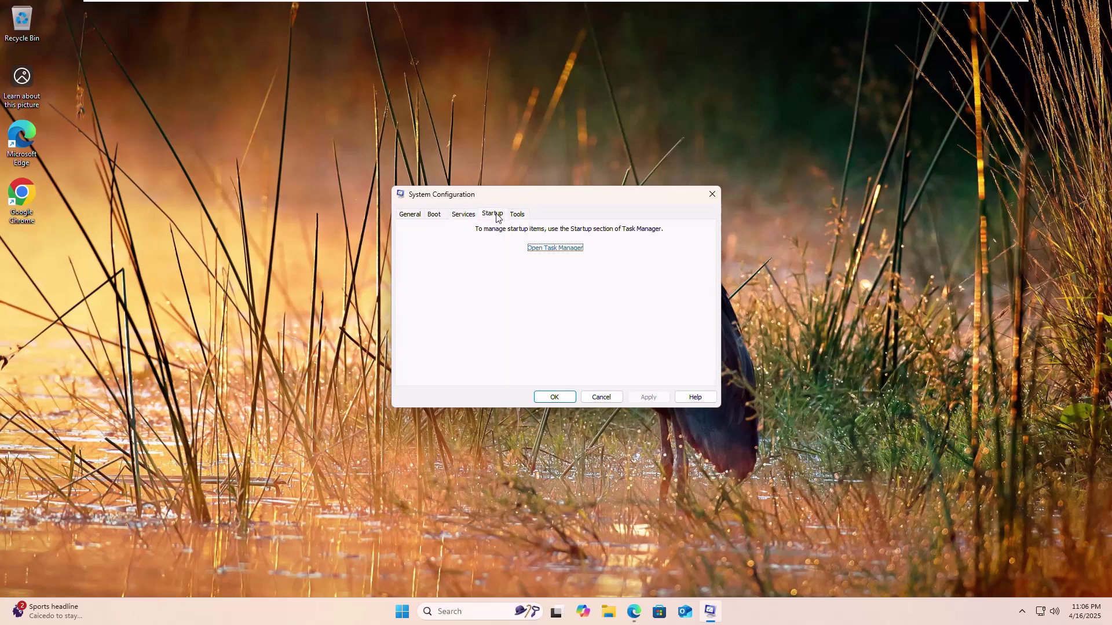
Disable startup apps vmtoolsd, Terminal, SecurityHealthSystray, OneDrive, msedge and Microsoft Teams in Task Manager
left_click(557, 249)
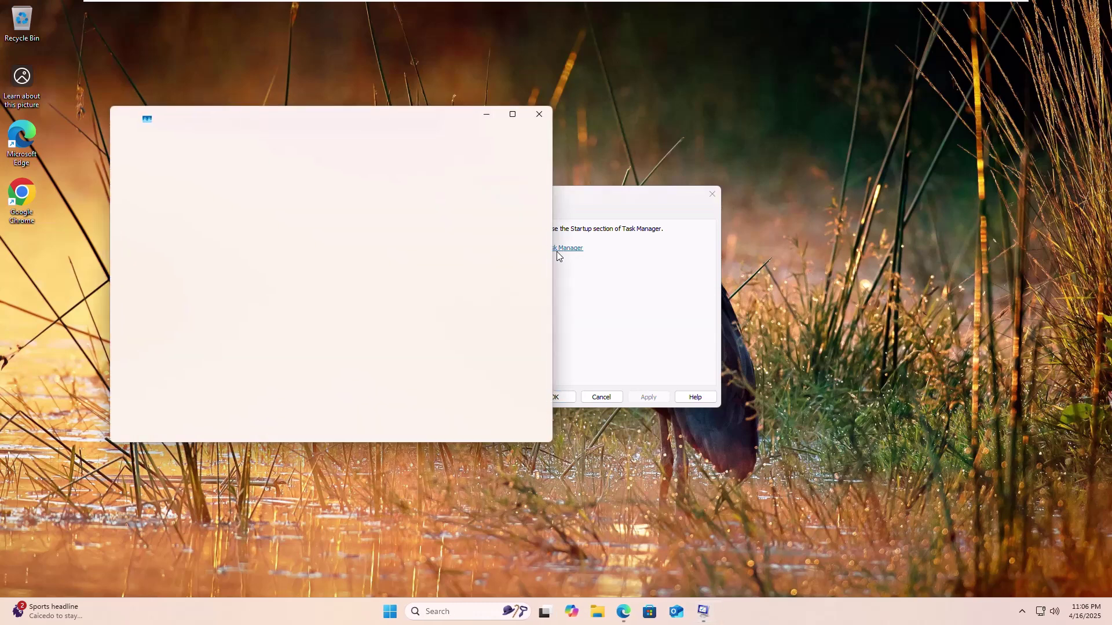
left_click(335, 238)
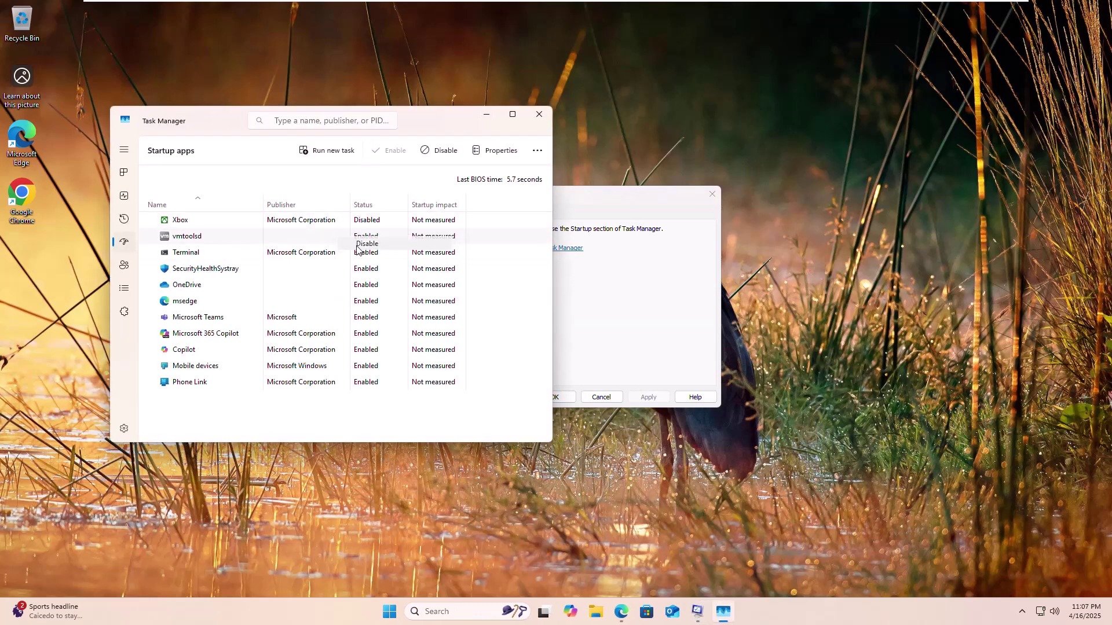
right_click(351, 253)
left_click(377, 258)
right_click(363, 272)
left_click(379, 279)
right_click(366, 285)
left_click(390, 294)
right_click(371, 302)
left_click(385, 310)
right_click(371, 322)
left_click(389, 330)
Disable Microsoft 365 Copilot, Copilot, Mobile devices and Phone Link, then close Task Manager and System Configuration
right_click(360, 339)
left_click(379, 346)
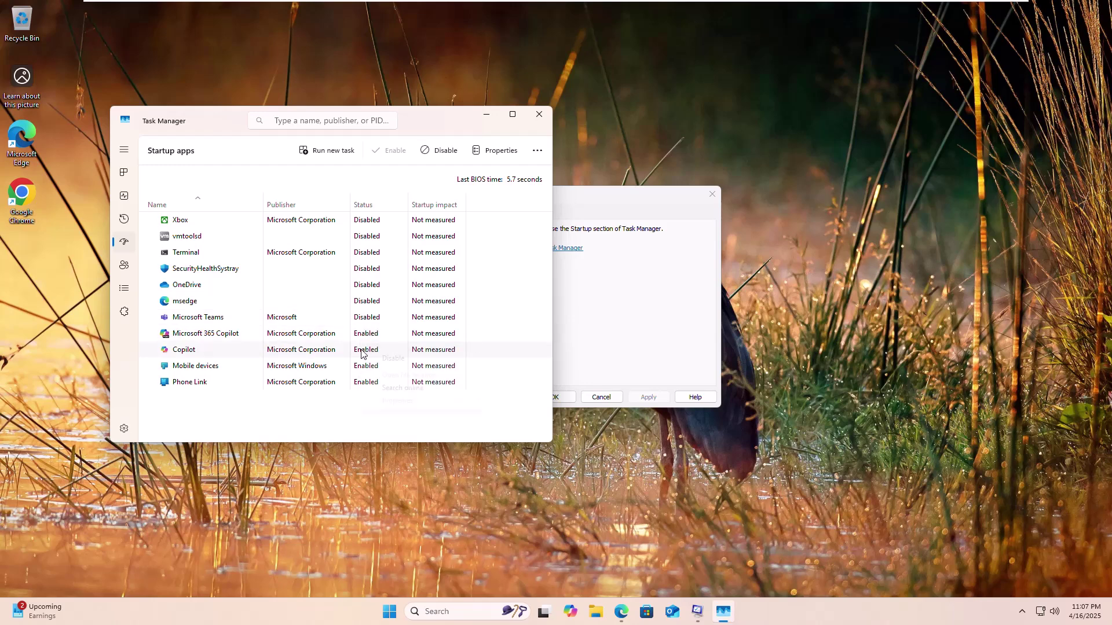
right_click(364, 351)
left_click(383, 358)
right_click(364, 366)
left_click(382, 374)
right_click(362, 384)
left_click(382, 392)
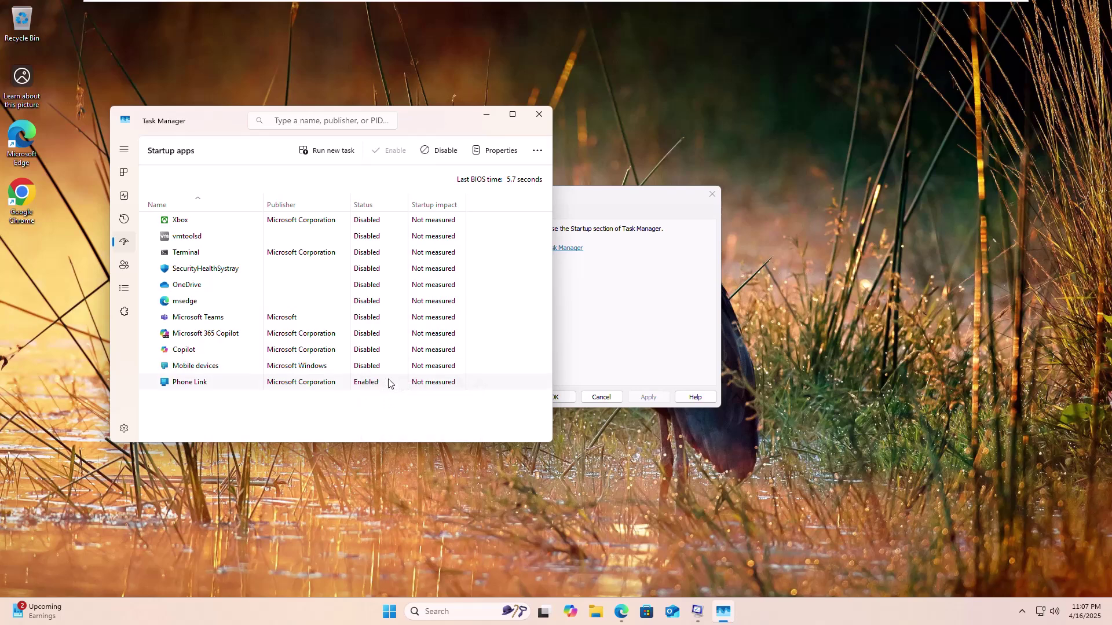
left_click(538, 114)
left_click(552, 400)
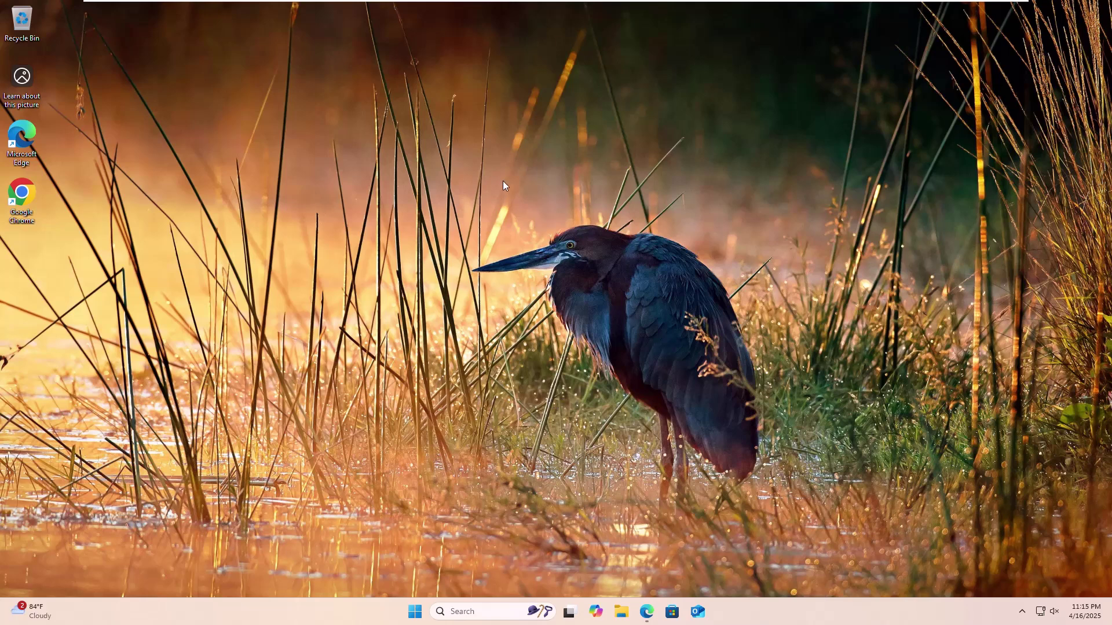
Create a new text document on the desktop and paste the Windows Update reset script into it
right_click(503, 185)
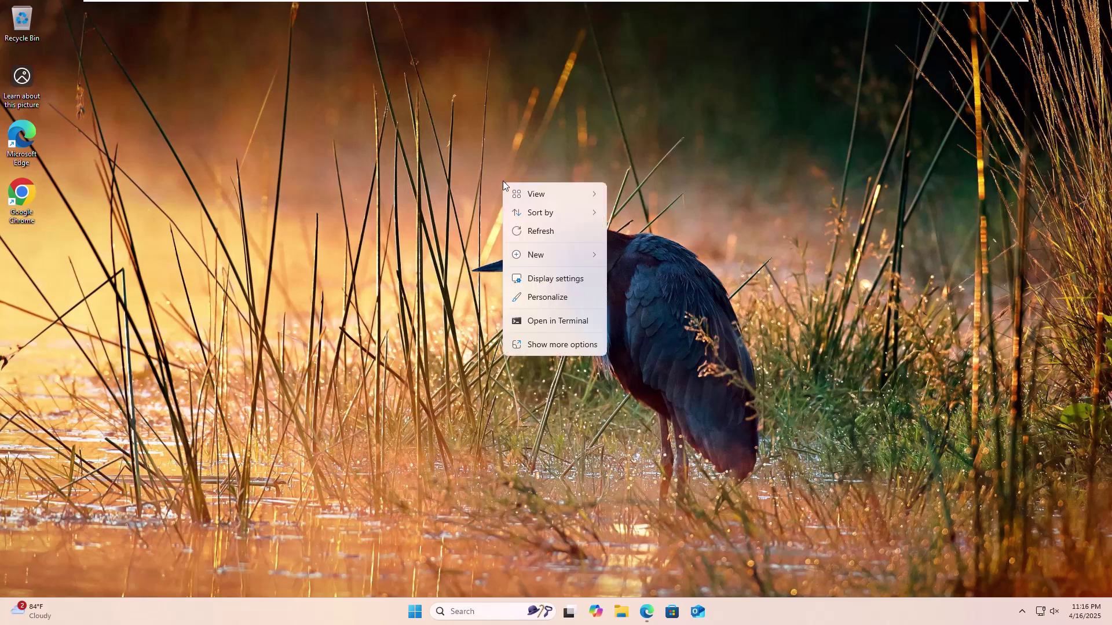
mouse_move(543, 256)
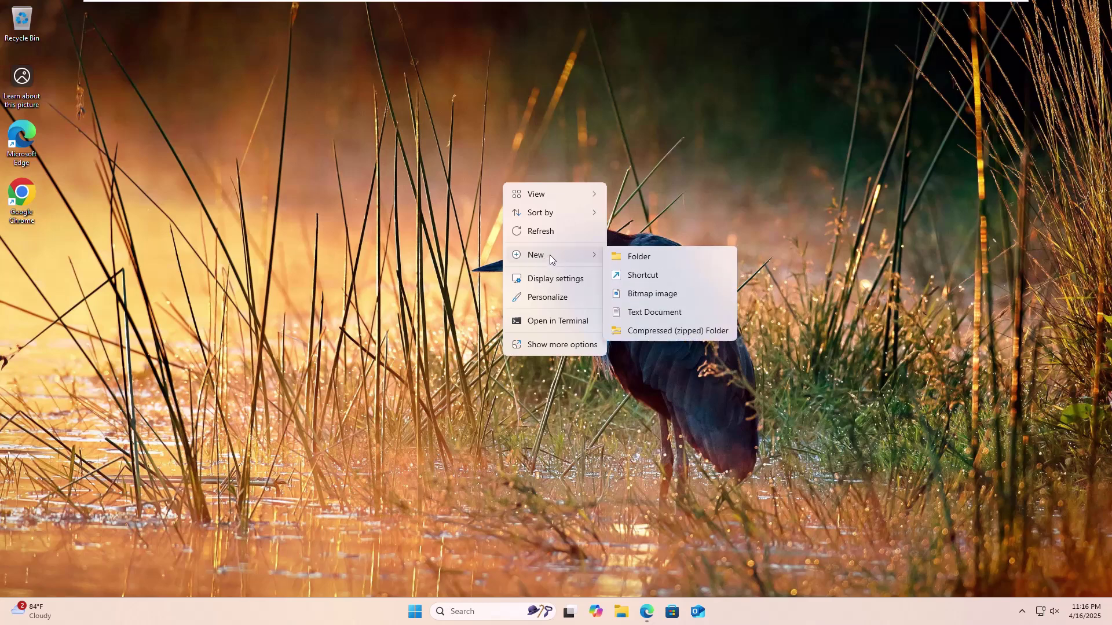
left_click(652, 313)
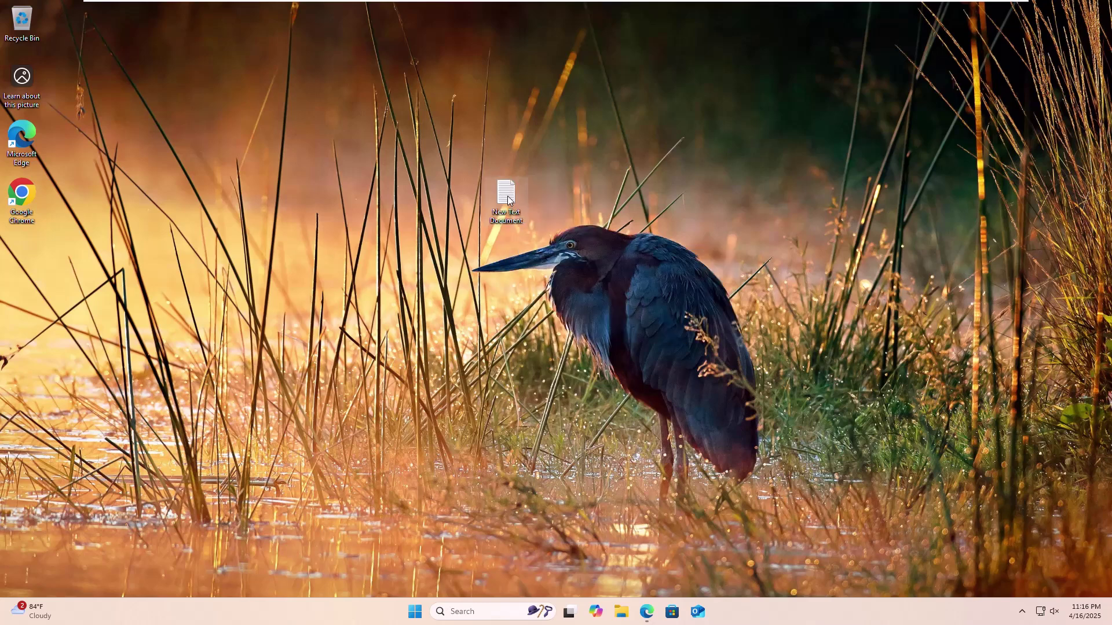
double_click(507, 197)
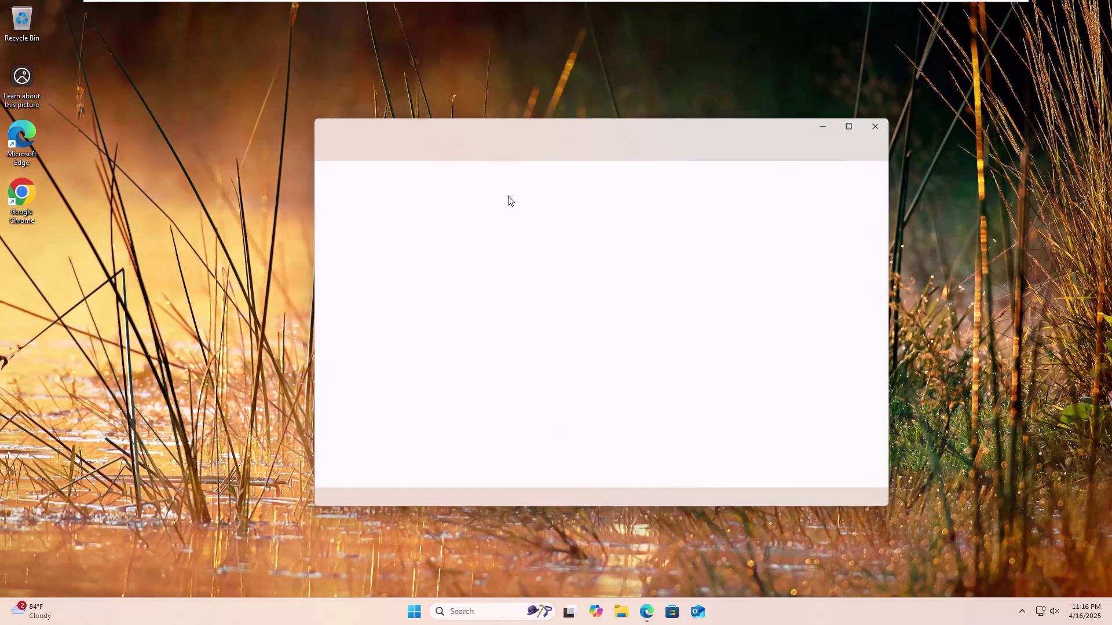
right_click(510, 240)
left_click(543, 322)
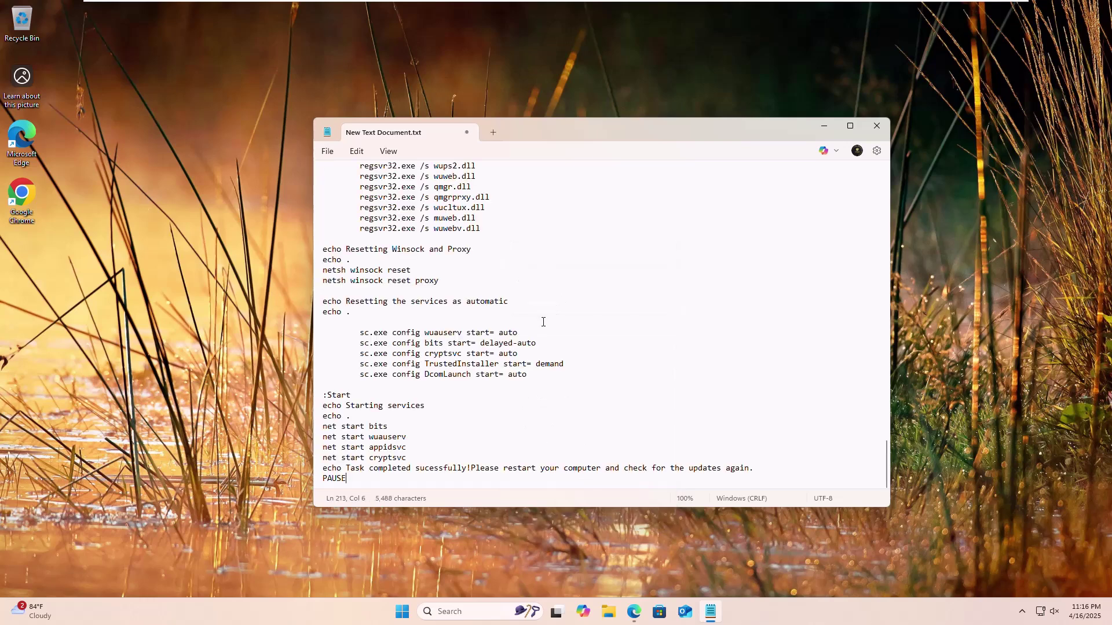
Save the script to the Desktop as WUR.bat with file type All files
left_click(327, 153)
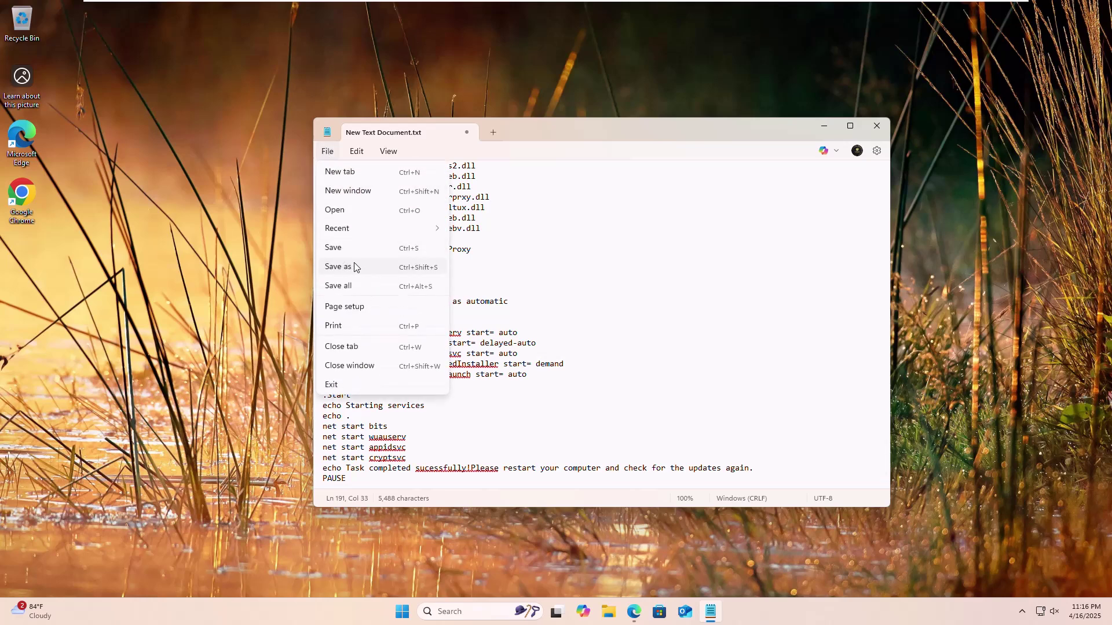
left_click(328, 268)
scroll(350, 247, "up", 5)
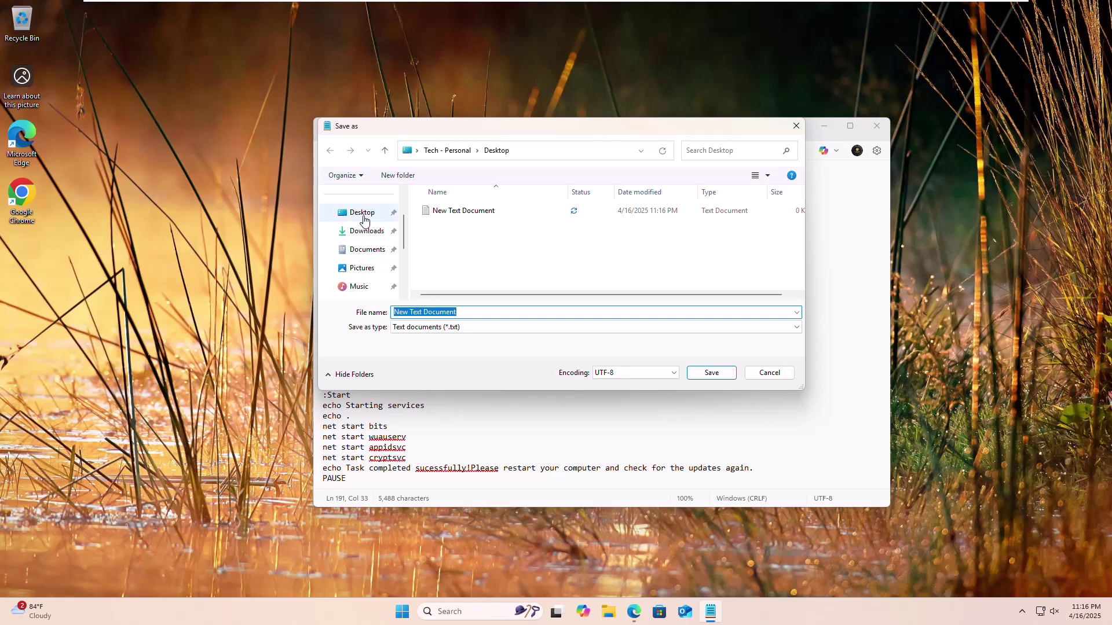
left_click(363, 219)
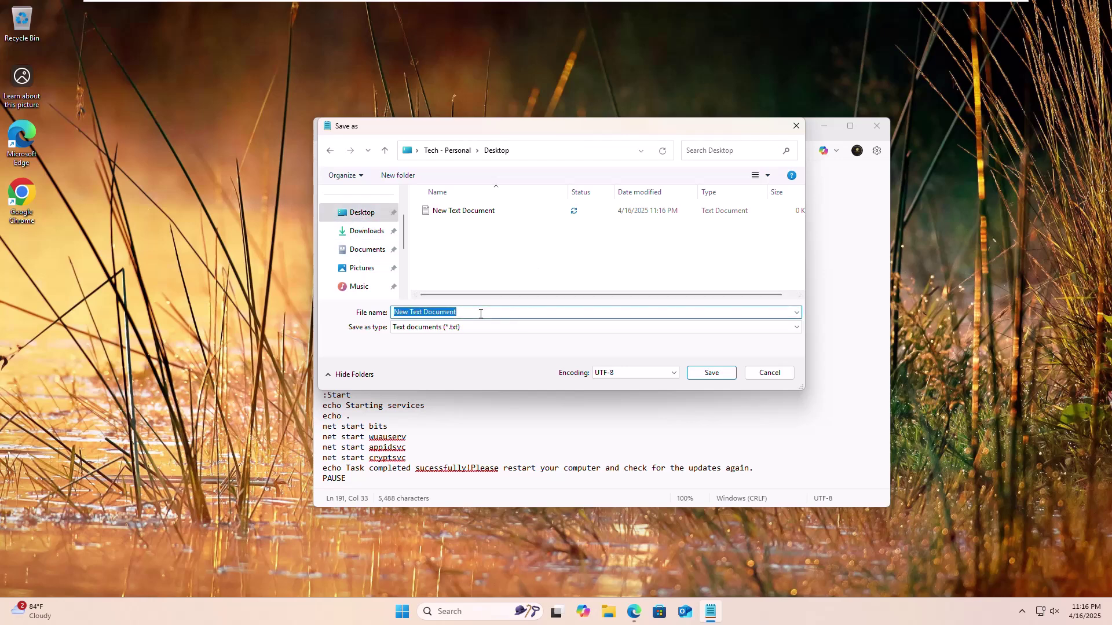
type("WUR.bat")
left_click(462, 329)
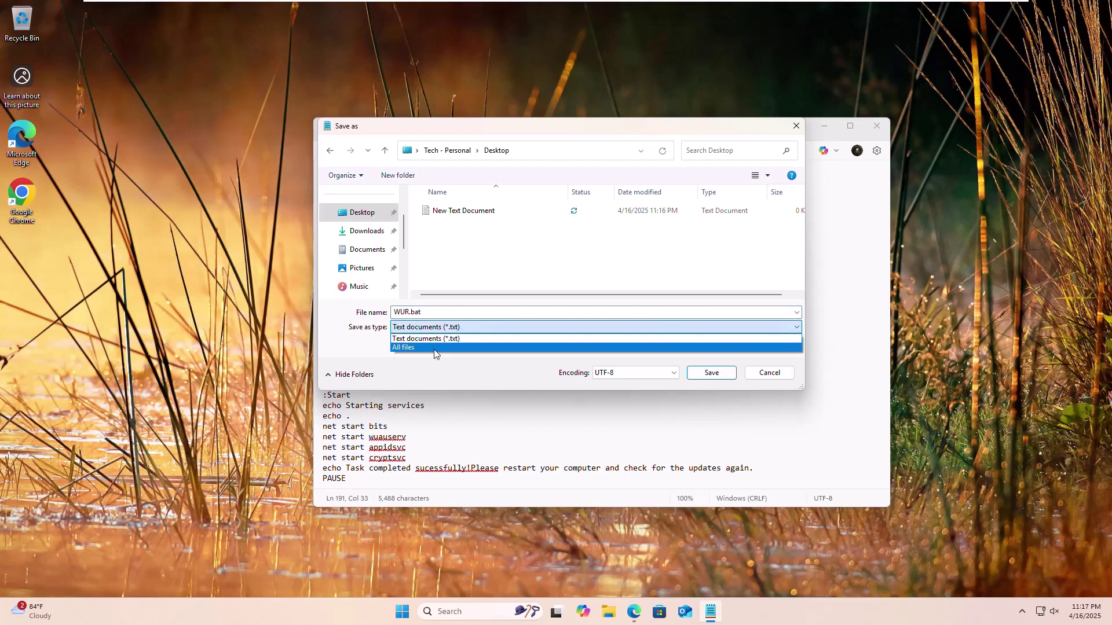
left_click(435, 349)
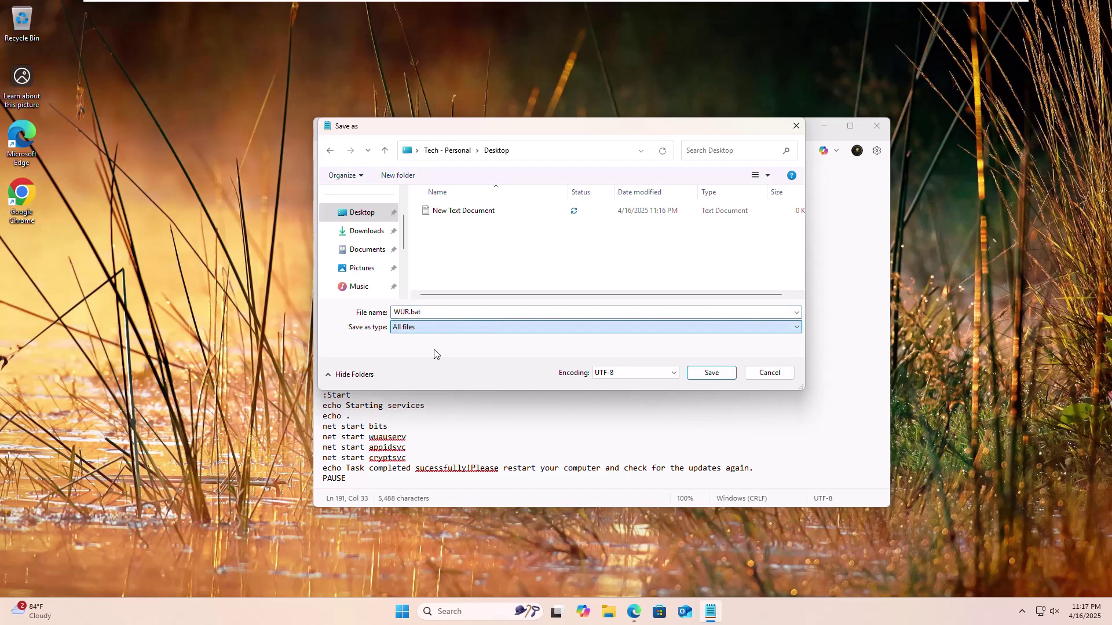
left_click(711, 372)
Close Notepad and run WUR.bat as administrator, approving UAC and confirming stopping dependent services
key("alt+F4")
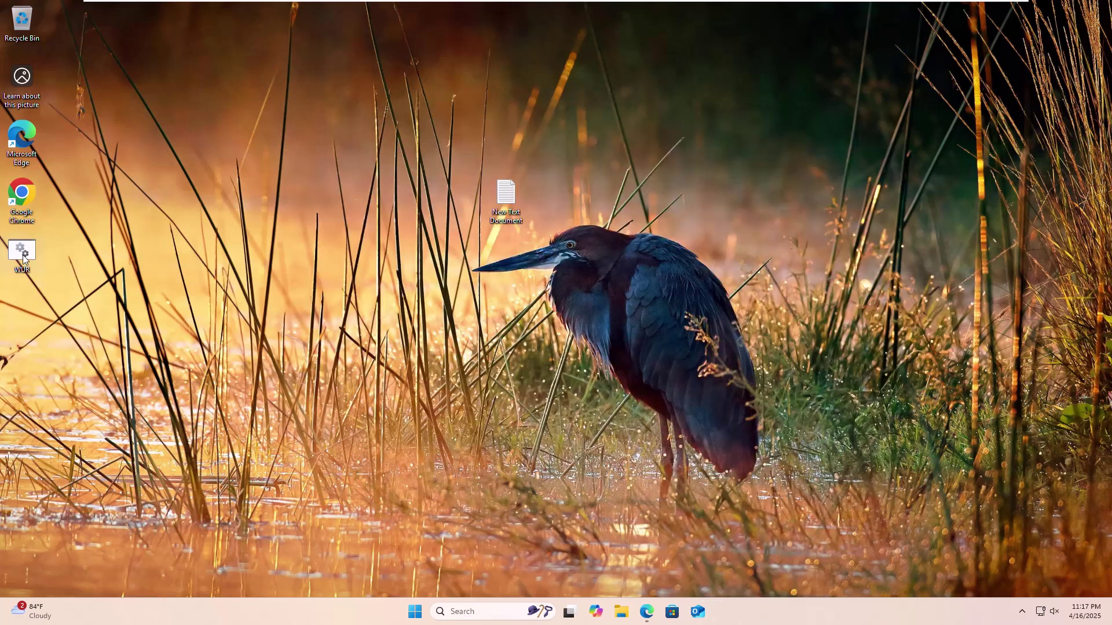
right_click(23, 255)
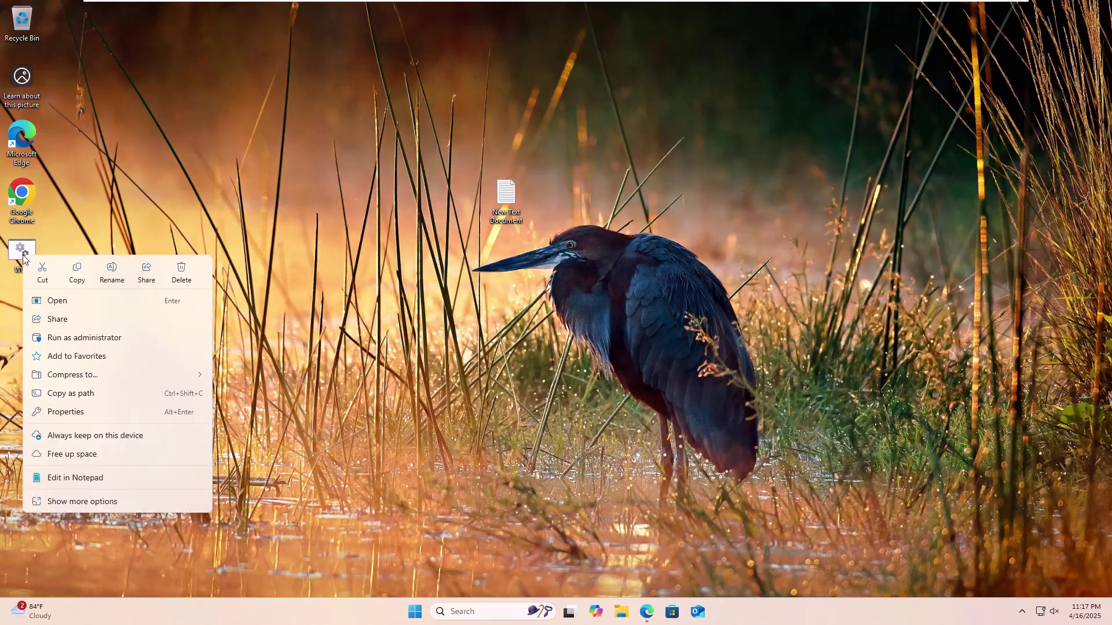
left_click(68, 337)
left_click(495, 401)
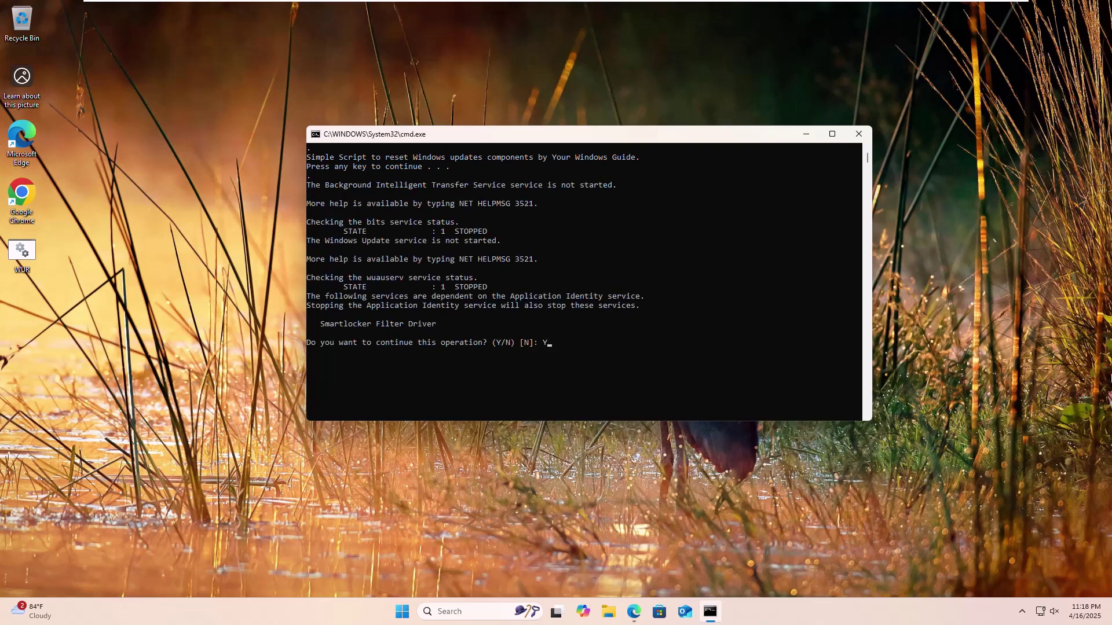
key("Return")
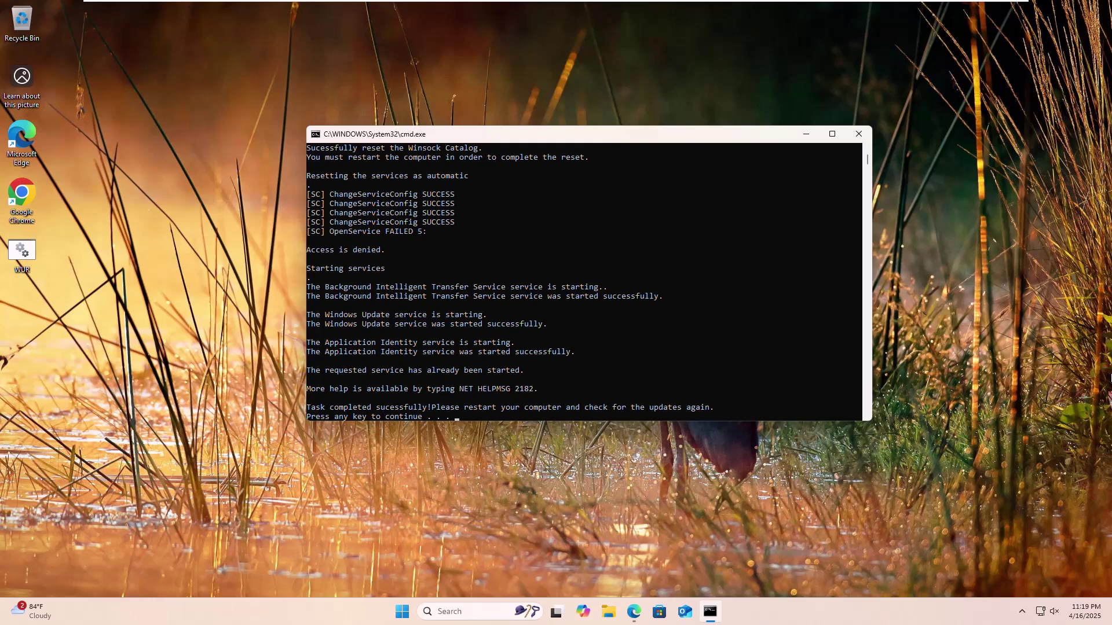
key("Return")
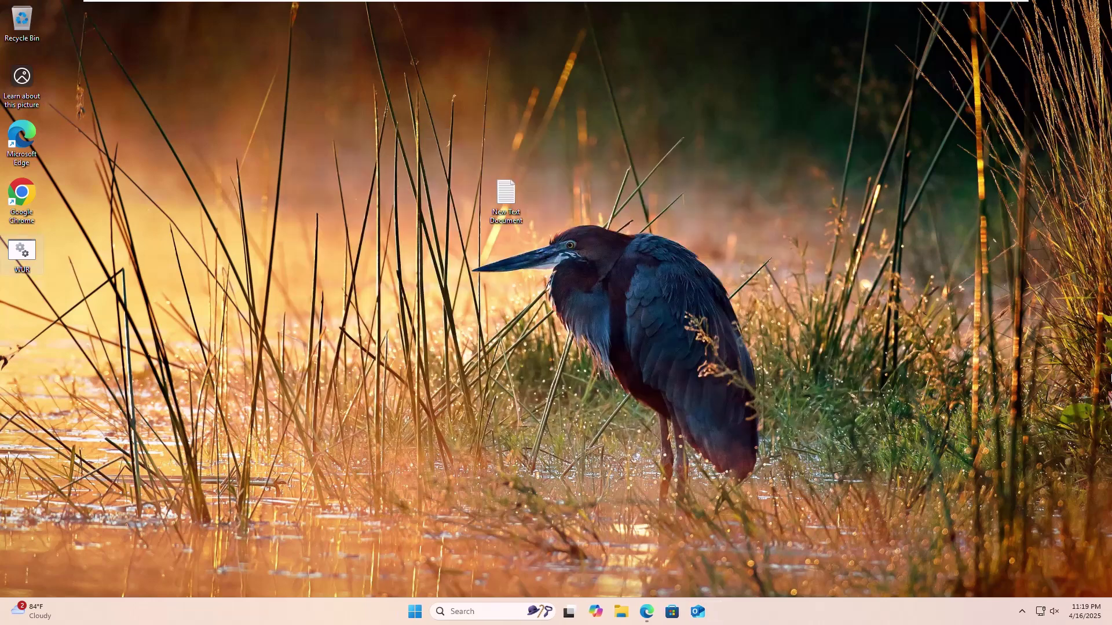